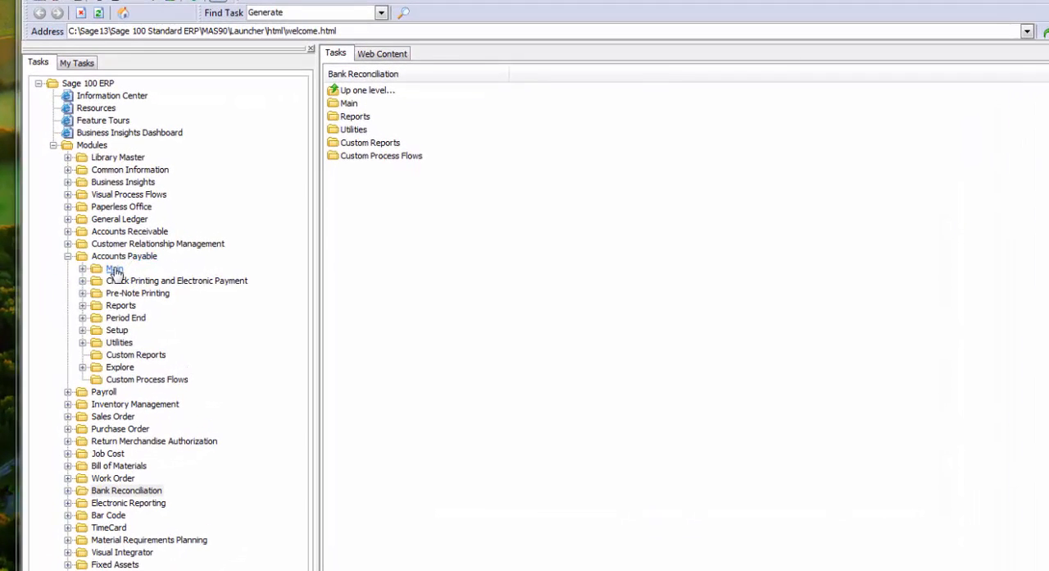
Bring up check 002800 on bank code A in Manual Check and Payment Entry with the amount left at zero
left_click(115, 269)
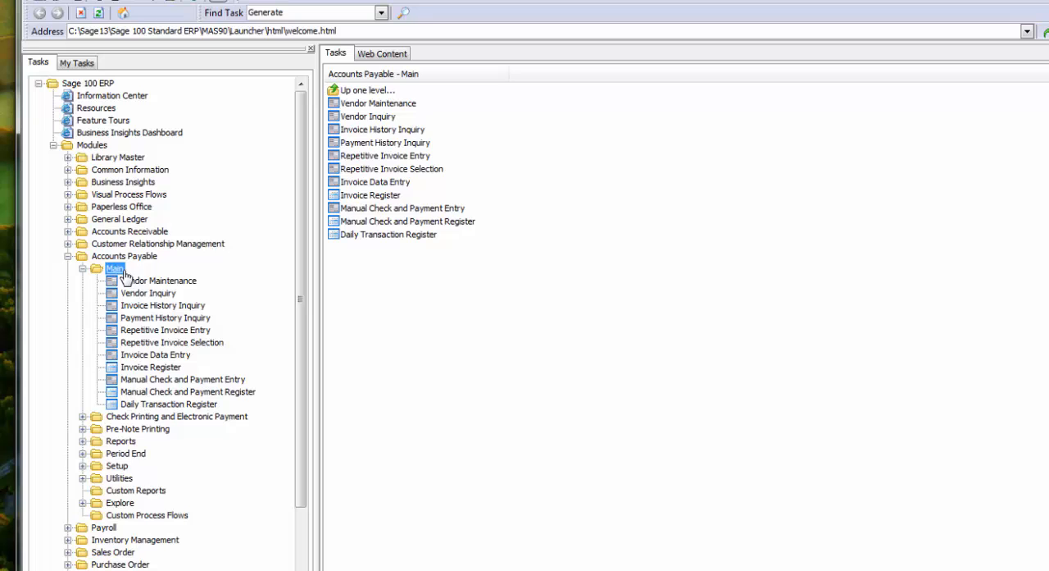
left_click(203, 382)
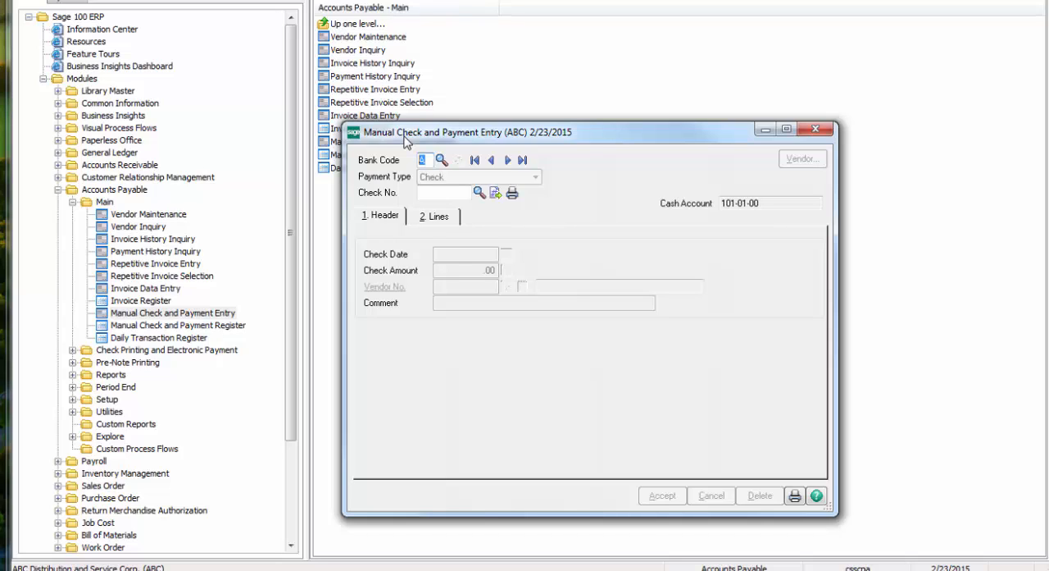
key("Tab")
type("0028")
type("00")
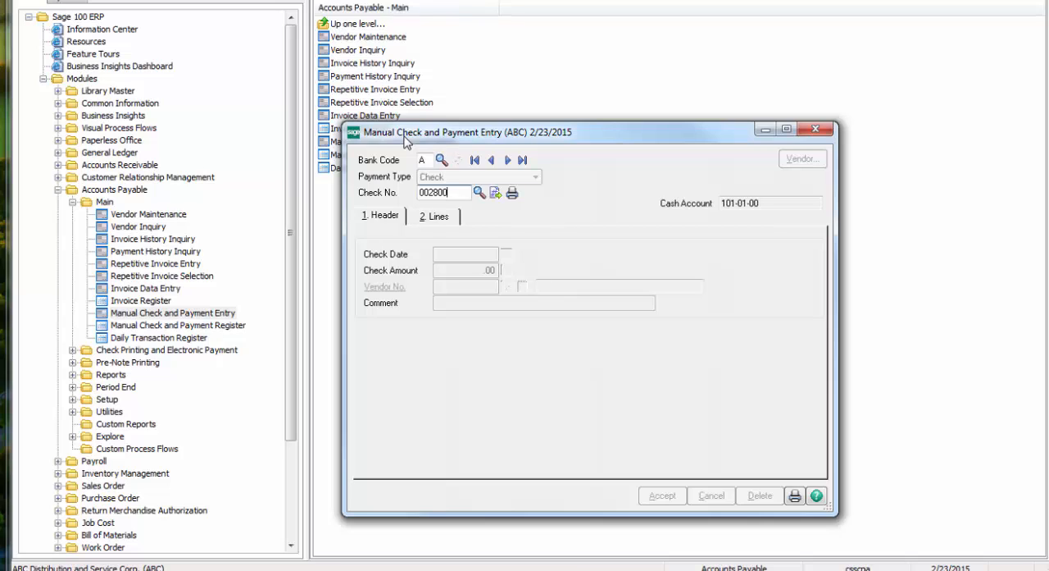
key("Return")
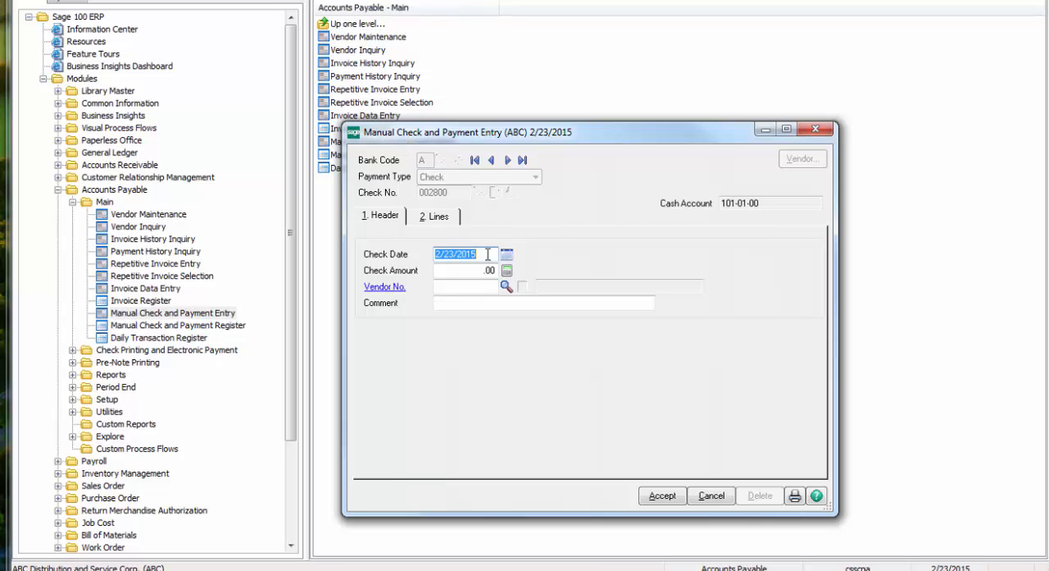
left_click(471, 271)
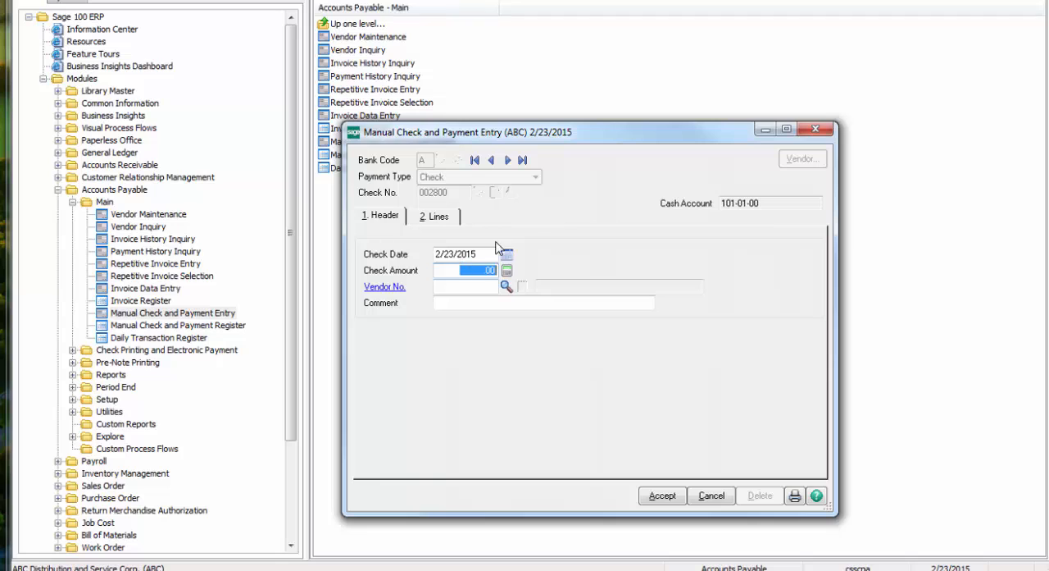
Accept the zero-amount entry, confirm 002800 is a void check, and close the entry window
left_click(662, 496)
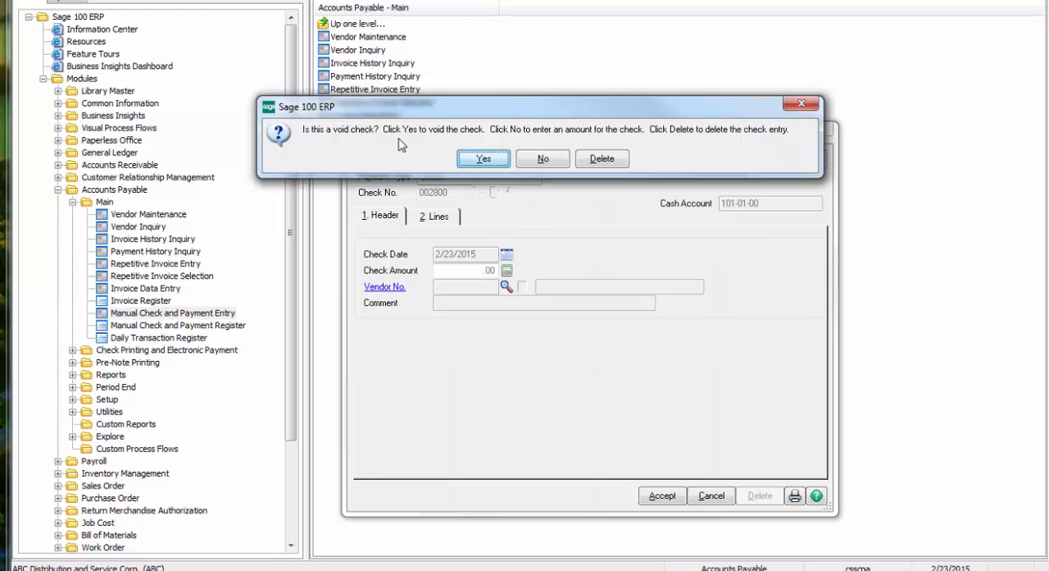
left_click(483, 162)
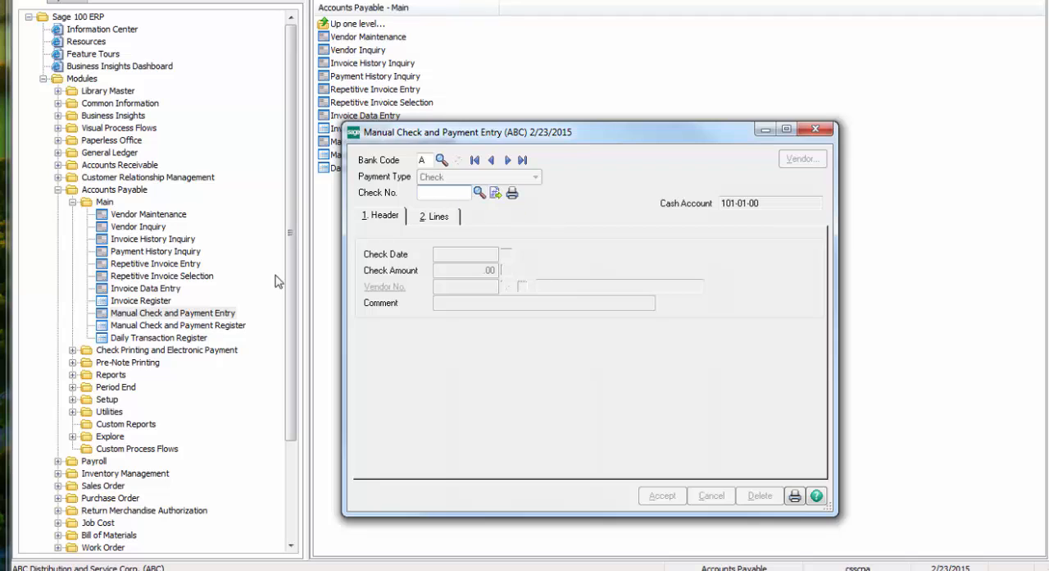
left_click(826, 130)
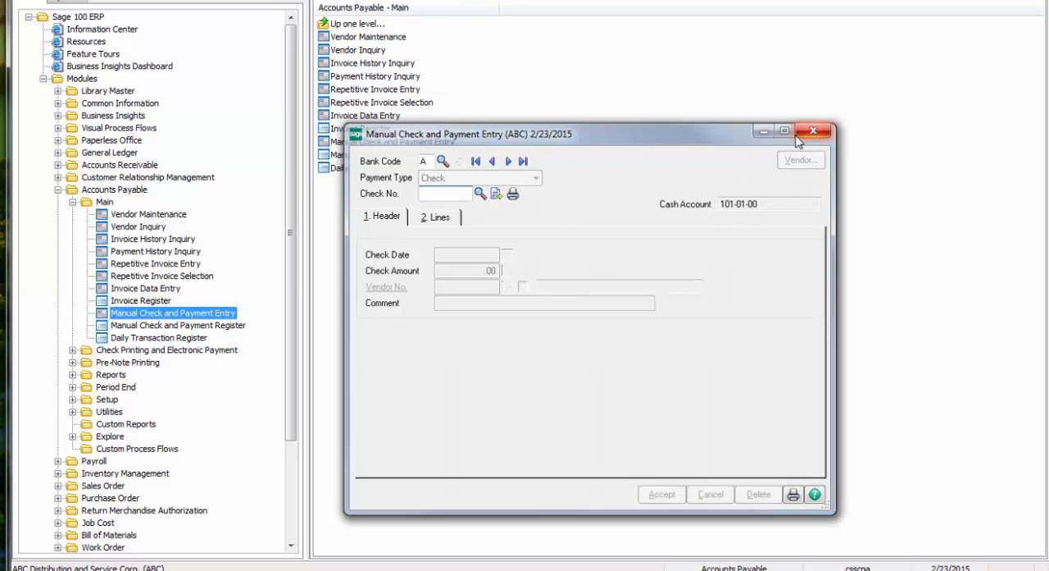
Preview the Manual Check and Payment Register showing void check 002800, zoomed to 150%
left_click(222, 328)
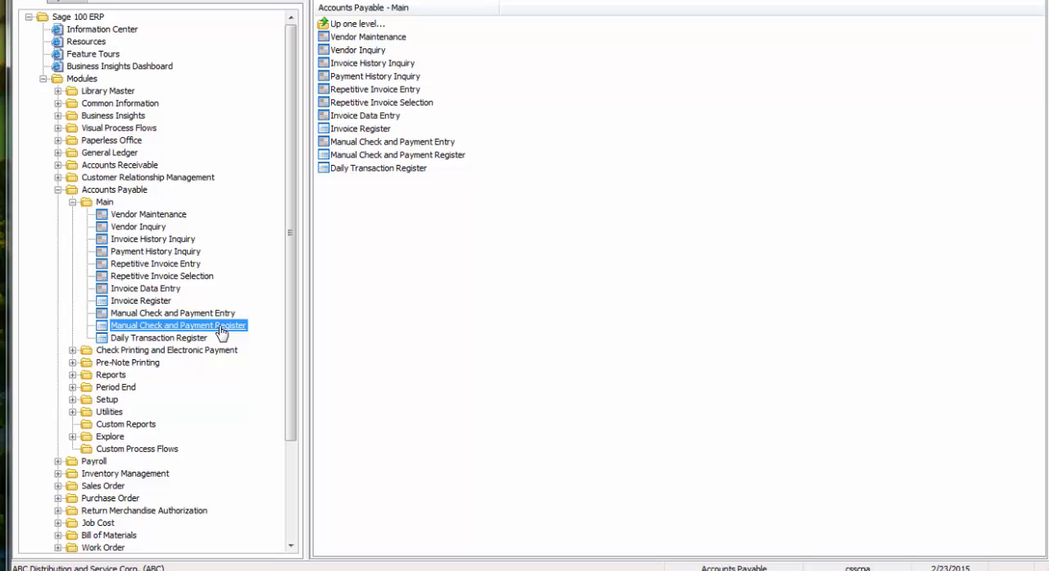
double_click(221, 328)
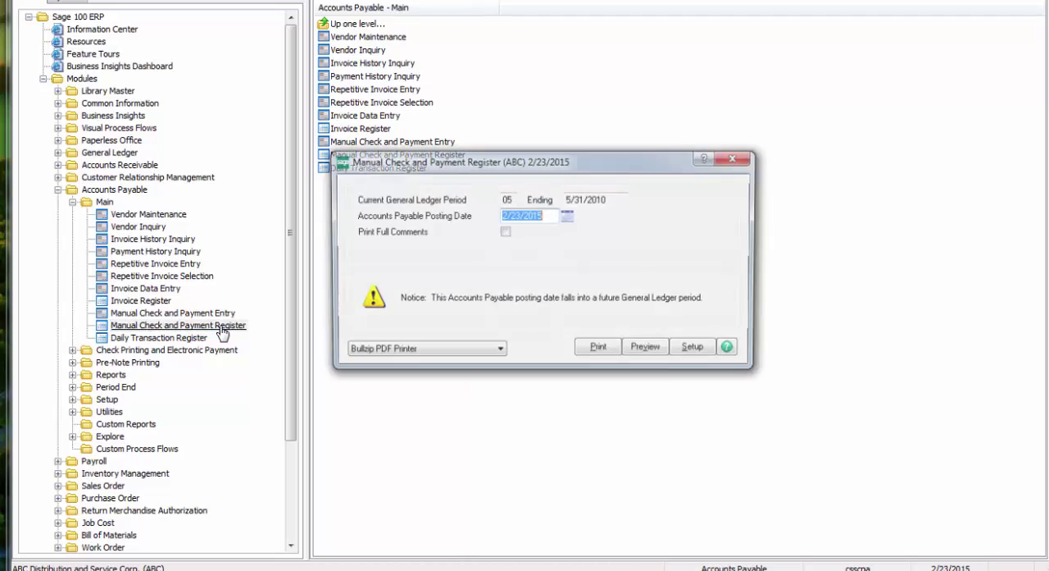
left_click(648, 350)
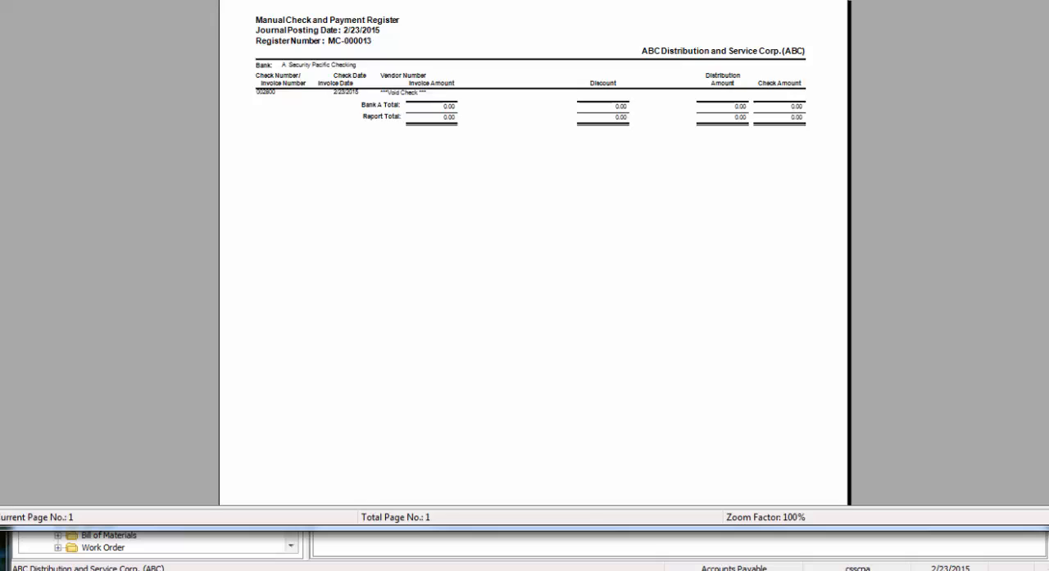
left_click(369, 2)
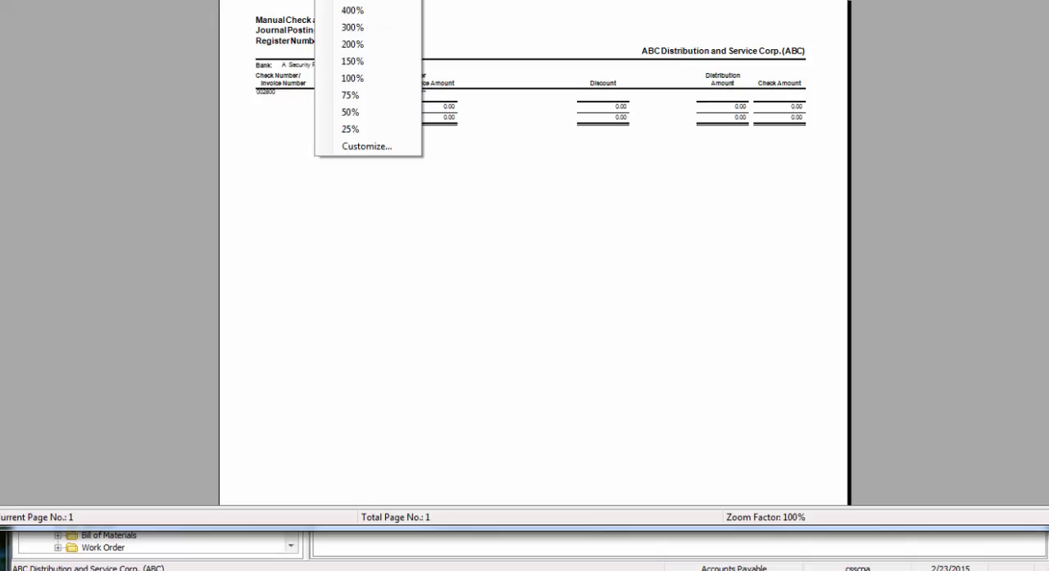
left_click(352, 62)
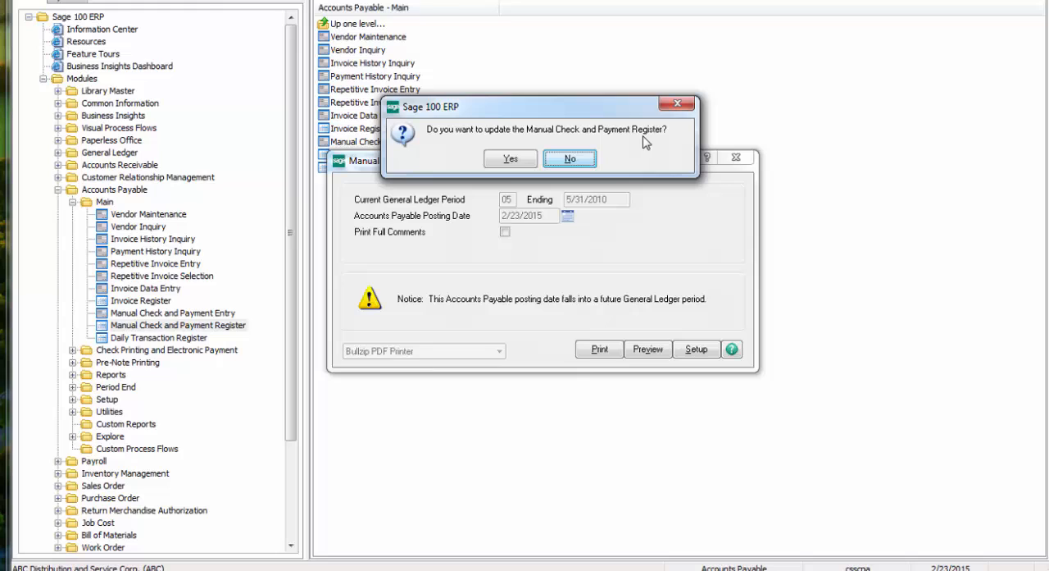
Update the register, preview the Daily Transaction Register and dismiss its empty-file message
left_click(509, 159)
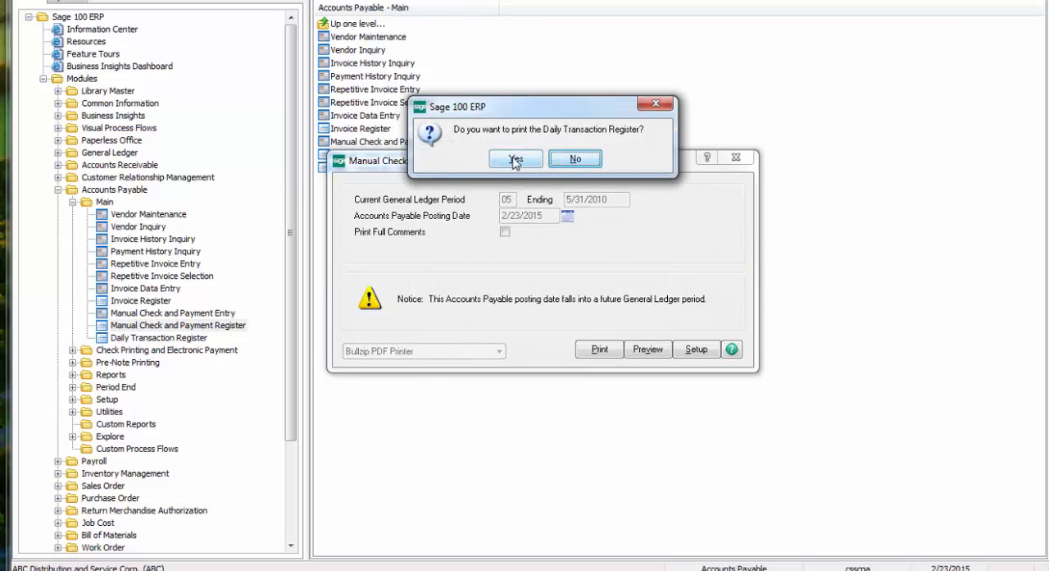
left_click(515, 161)
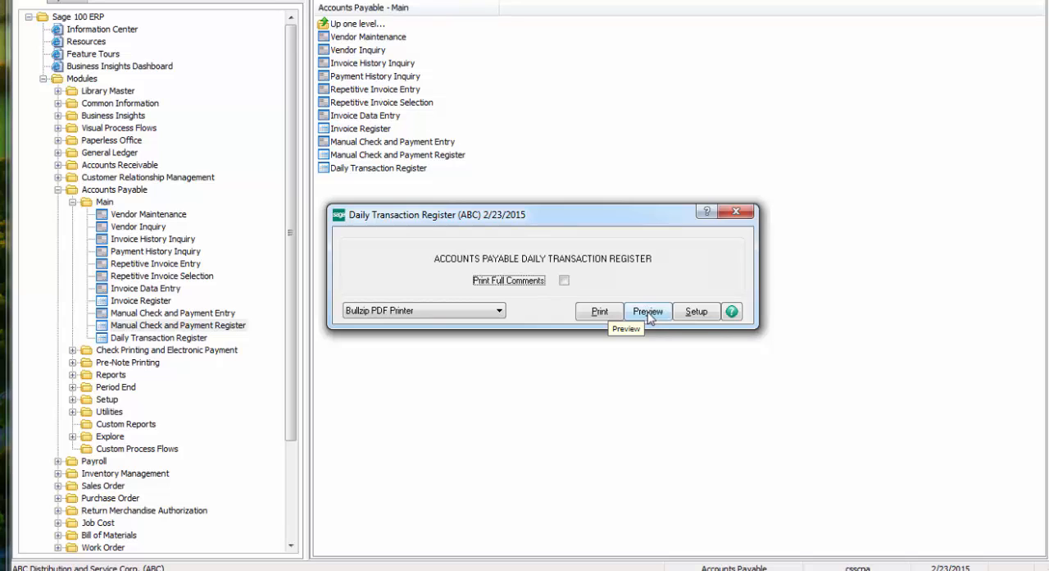
left_click(650, 316)
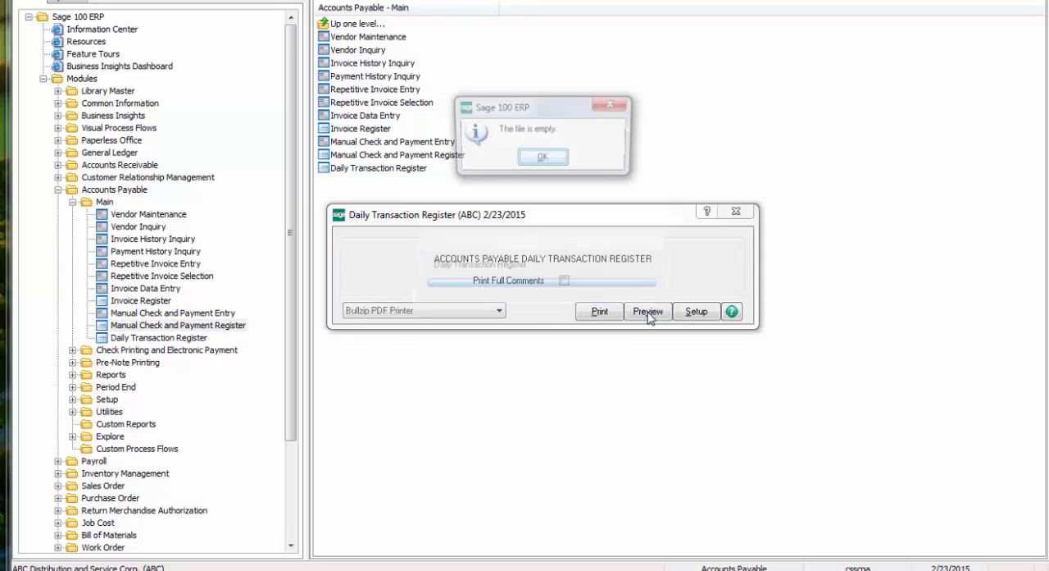
left_click(543, 160)
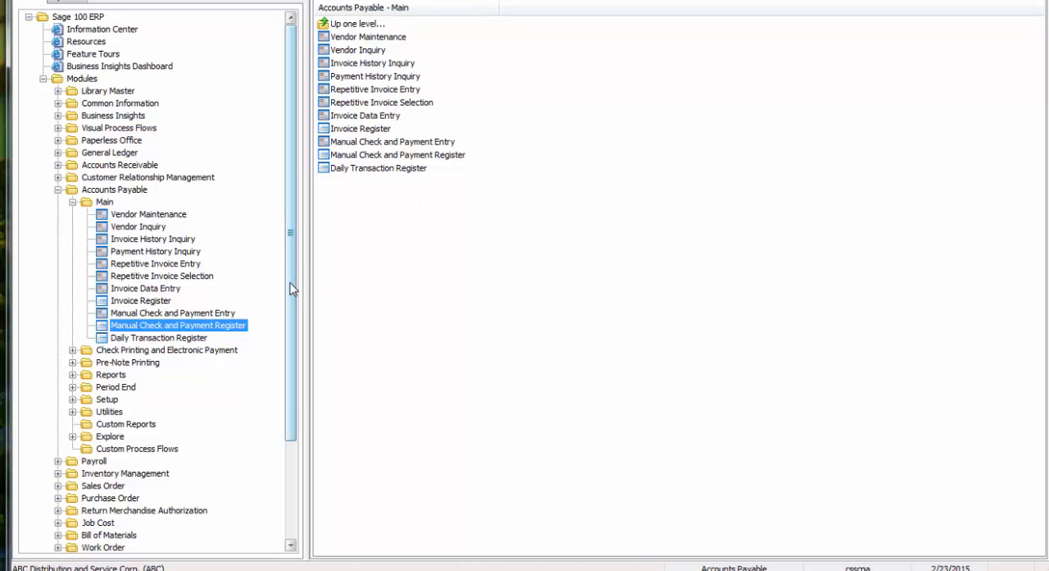
left_click_drag(292, 287, 302, 369)
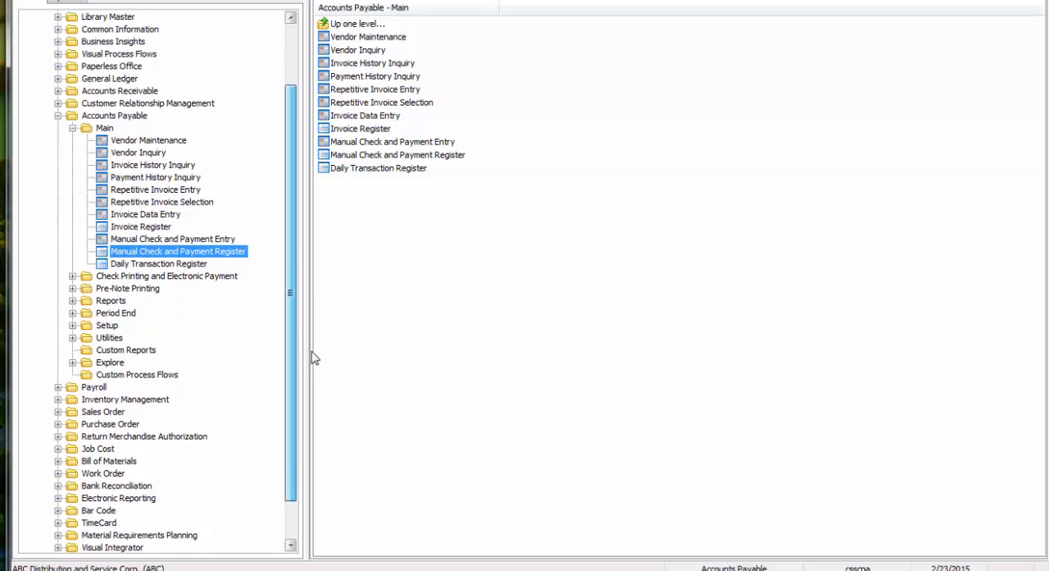
Load bank A's transactions in Check, Deposit and Adjustment Entry, showing void 002800 and two 002805 checks
left_click(117, 461)
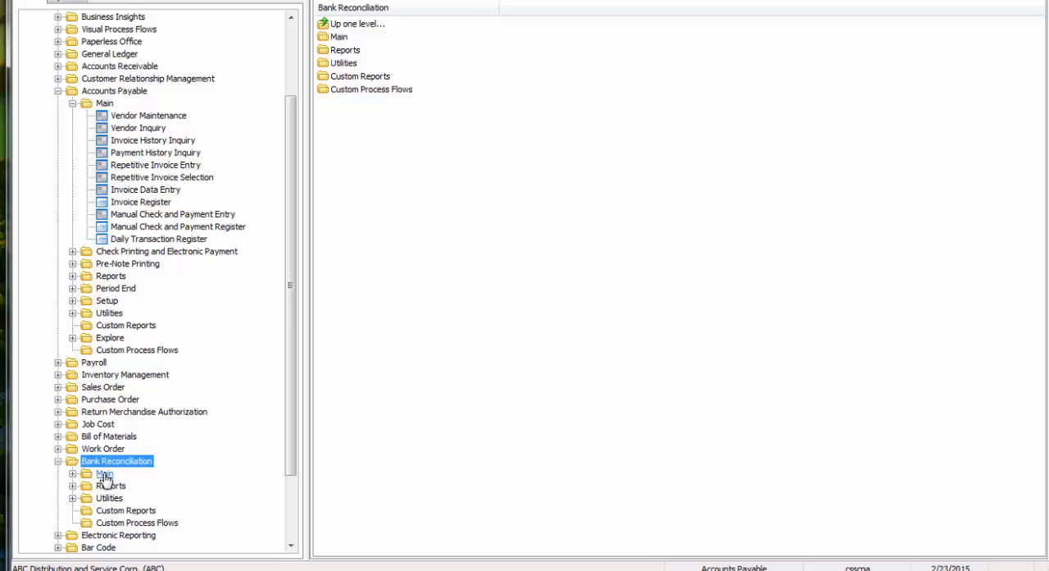
left_click(104, 474)
left_click(176, 462)
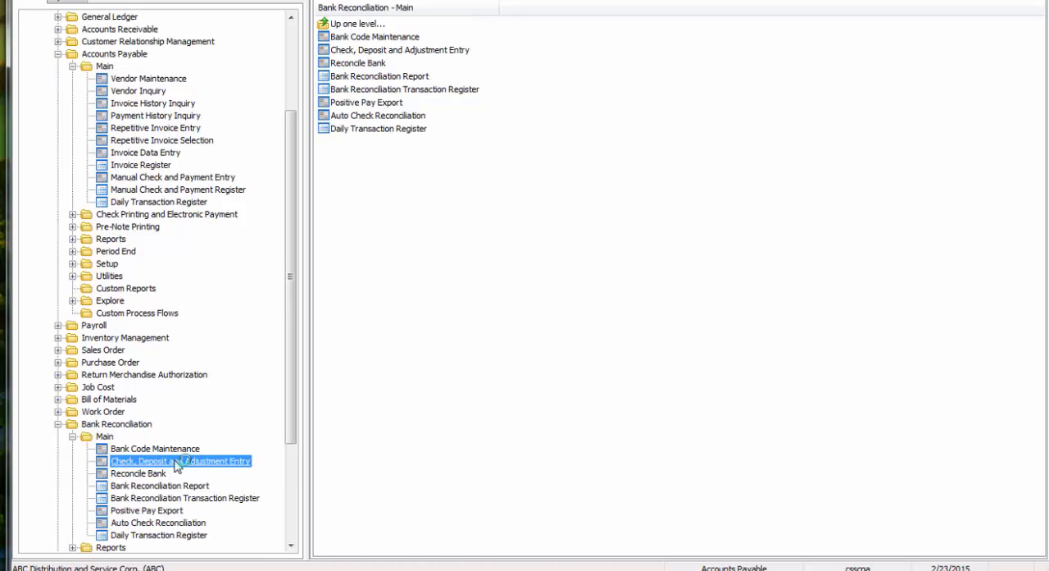
double_click(176, 462)
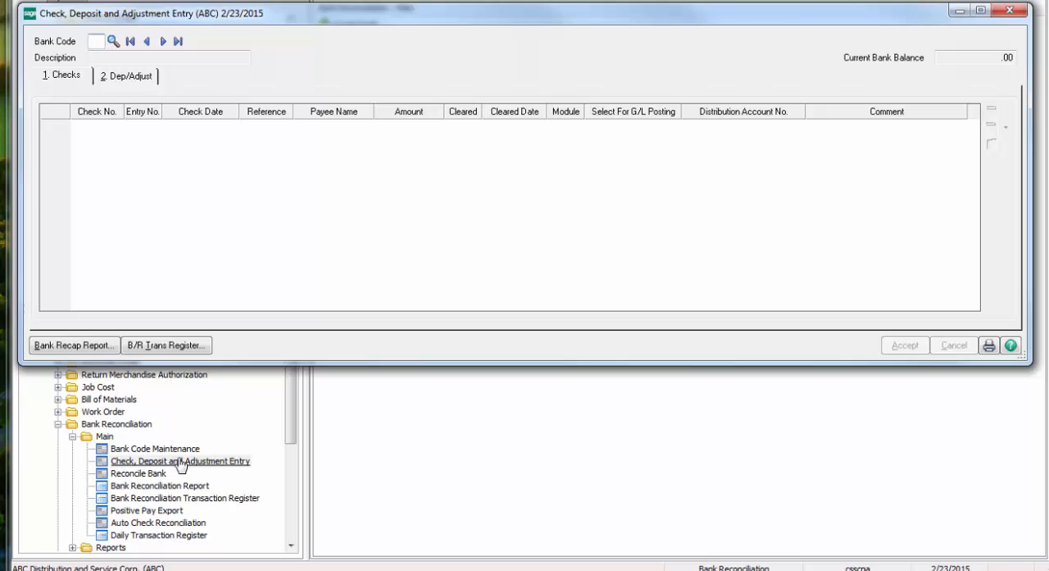
type("A")
key("Tab")
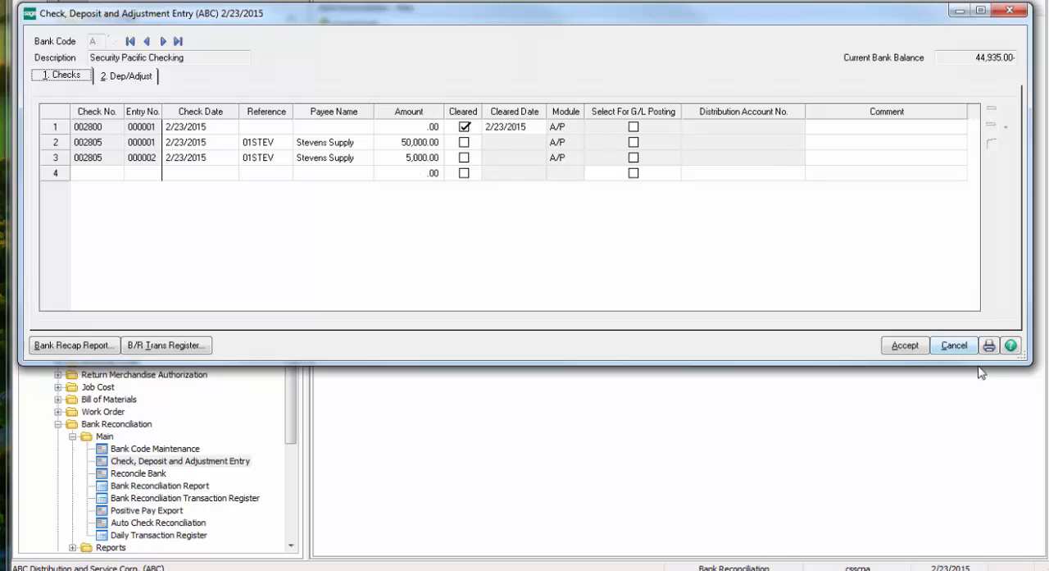
Cancel the bank check entry session and reopen Manual Check and Payment Entry
left_click(954, 345)
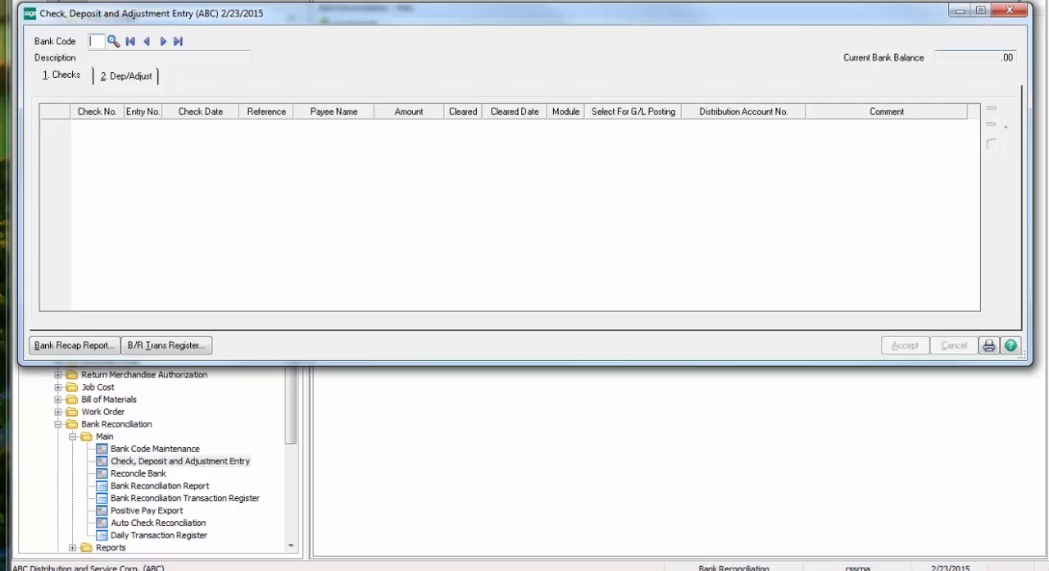
left_click(1010, 10)
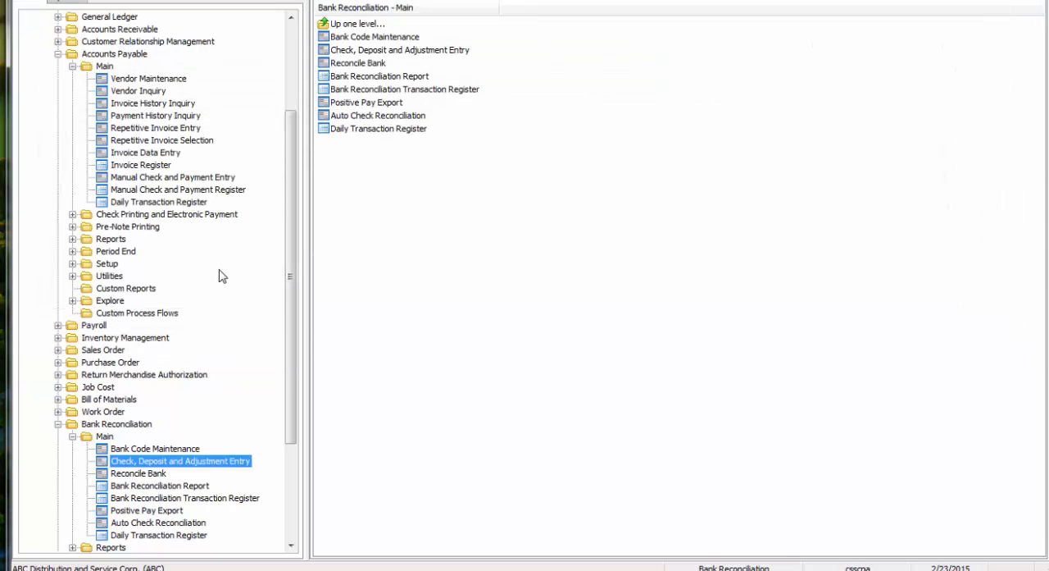
left_click_drag(291, 275, 285, 190)
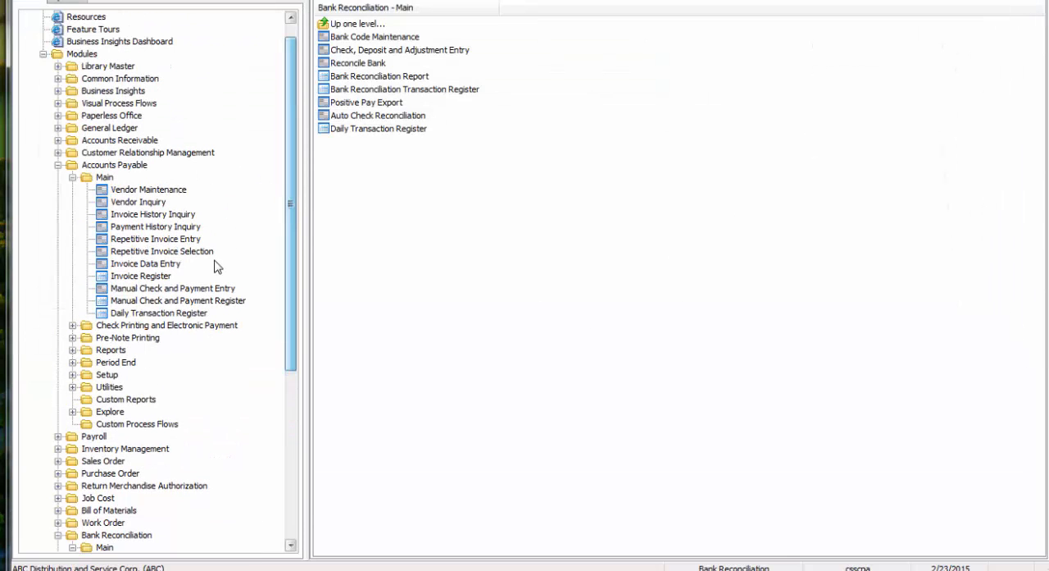
left_click(197, 289)
double_click(197, 289)
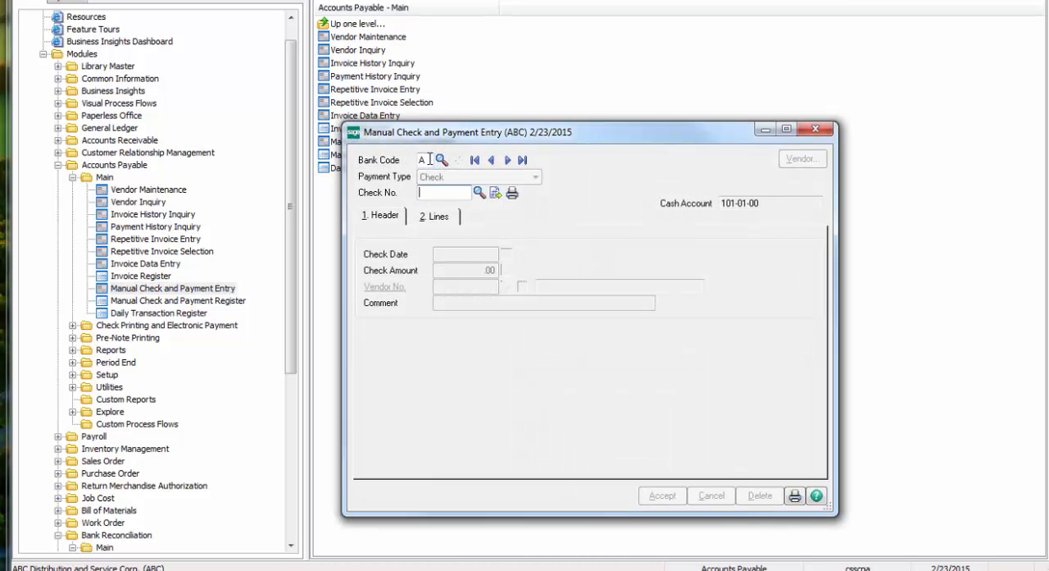
Enter check number 002805 on bank A, raising the 'Is this a check reversal?' question
left_click(424, 160)
key("Return")
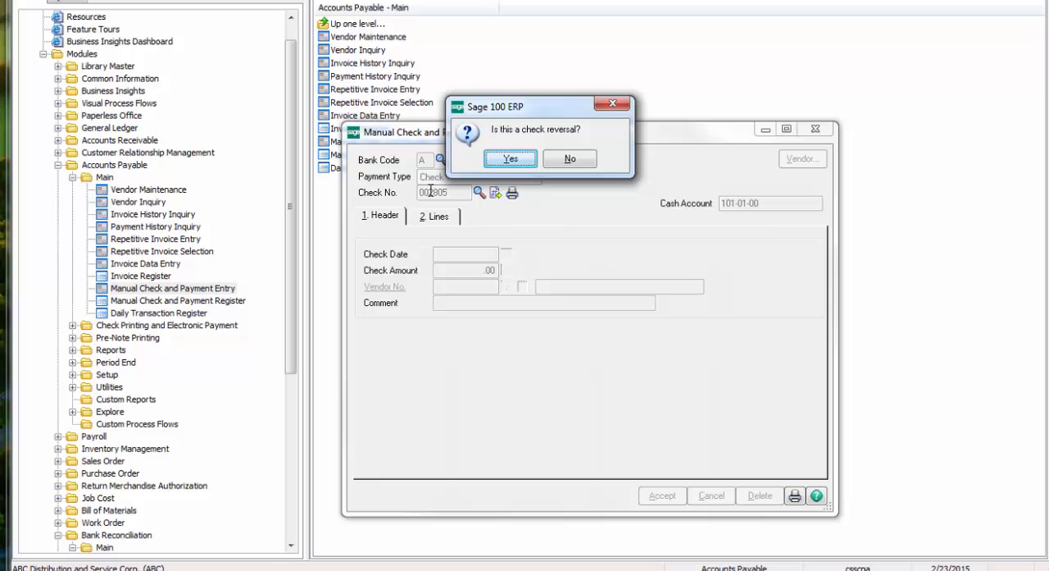
mouse_move(548, 107)
left_mouse_down()
mouse_move(502, 373)
mouse_move(541, 342)
left_mouse_up()
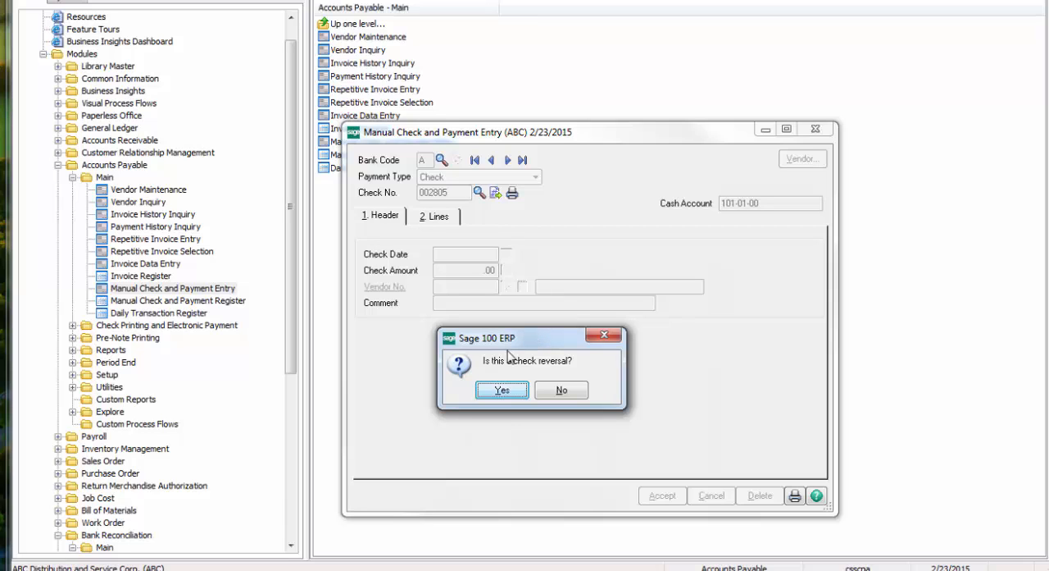
Confirm the reversal and select the 5,000.00 MC000012 duplicate from the Reversal List
left_click(505, 394)
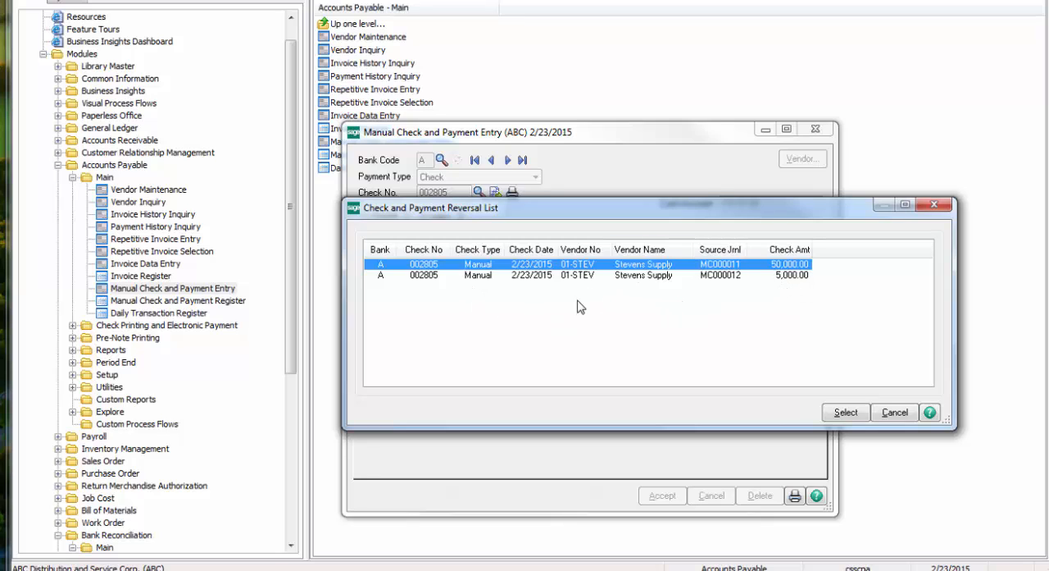
left_click(426, 277)
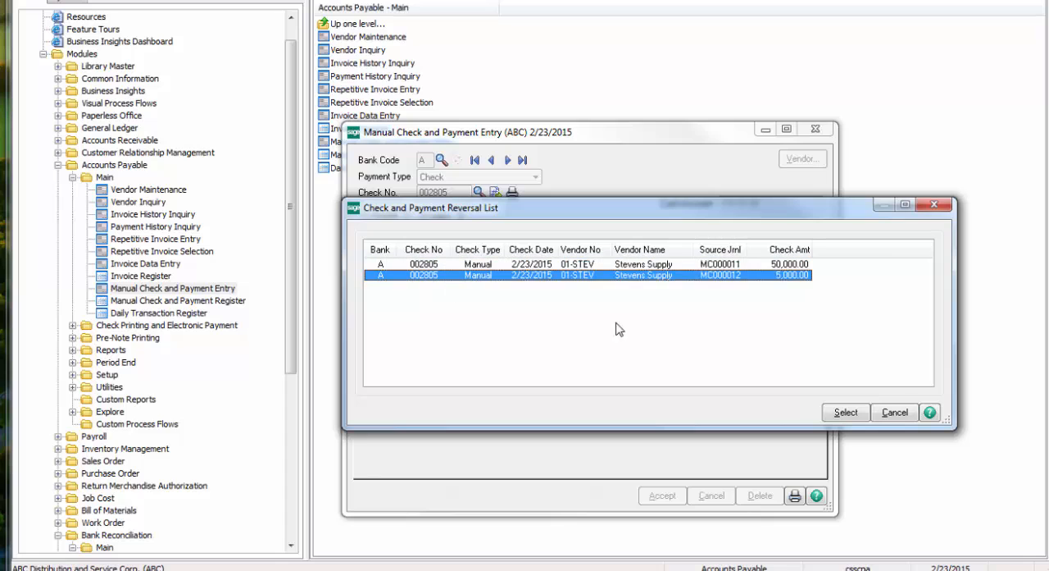
left_click(846, 412)
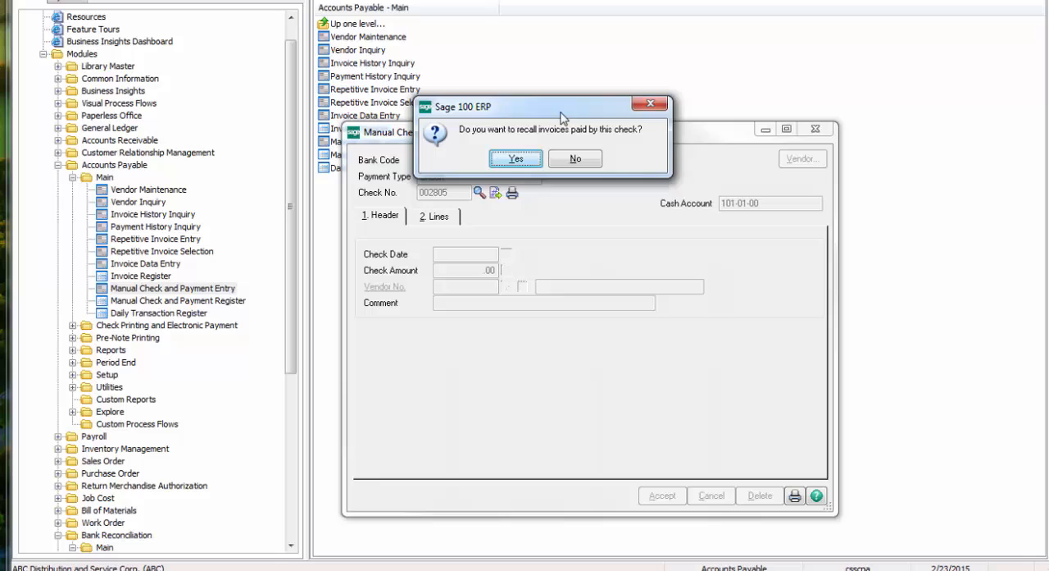
left_click_drag(563, 115, 564, 341)
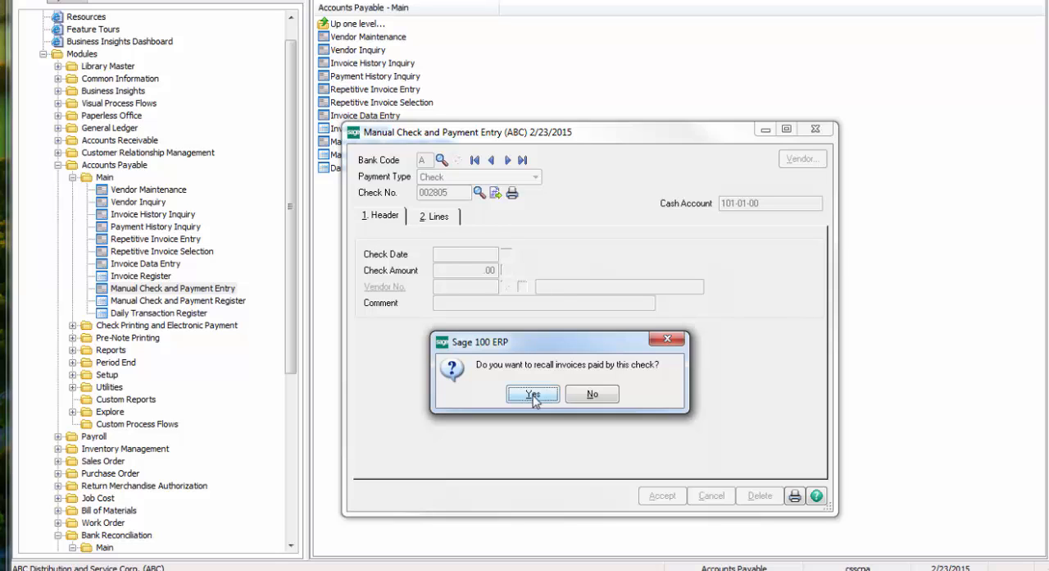
Recall invoice 2971 paid by the check, review the Lines, and accept the 5,000.00 Stevens Supply reversal
left_click(533, 396)
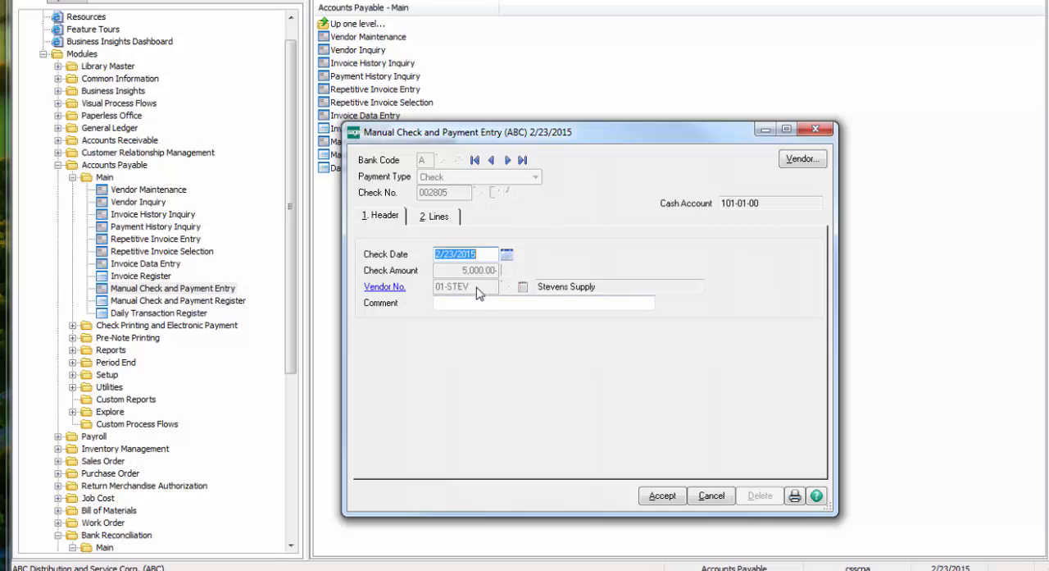
left_click(435, 216)
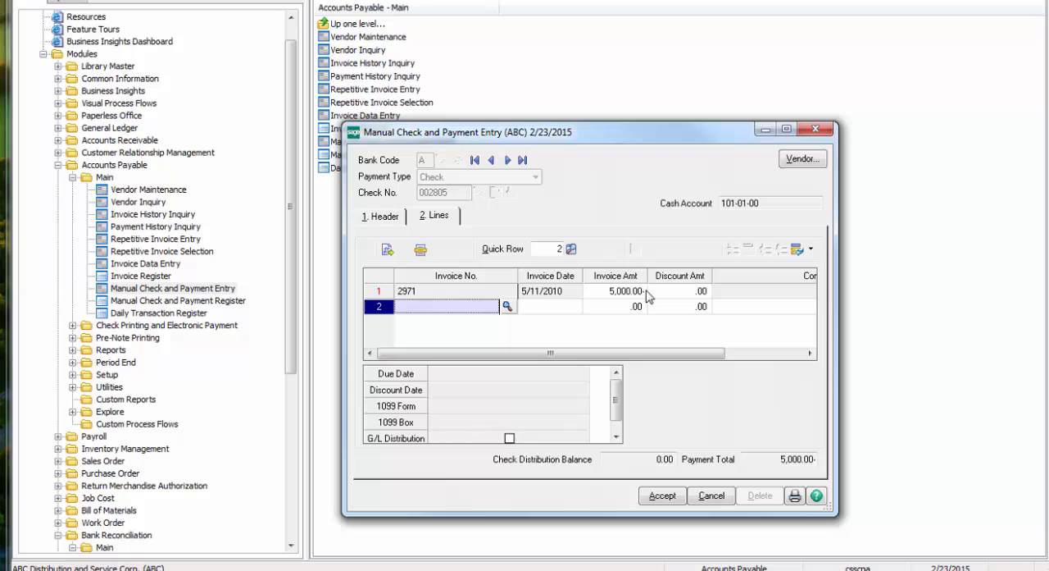
left_click(663, 496)
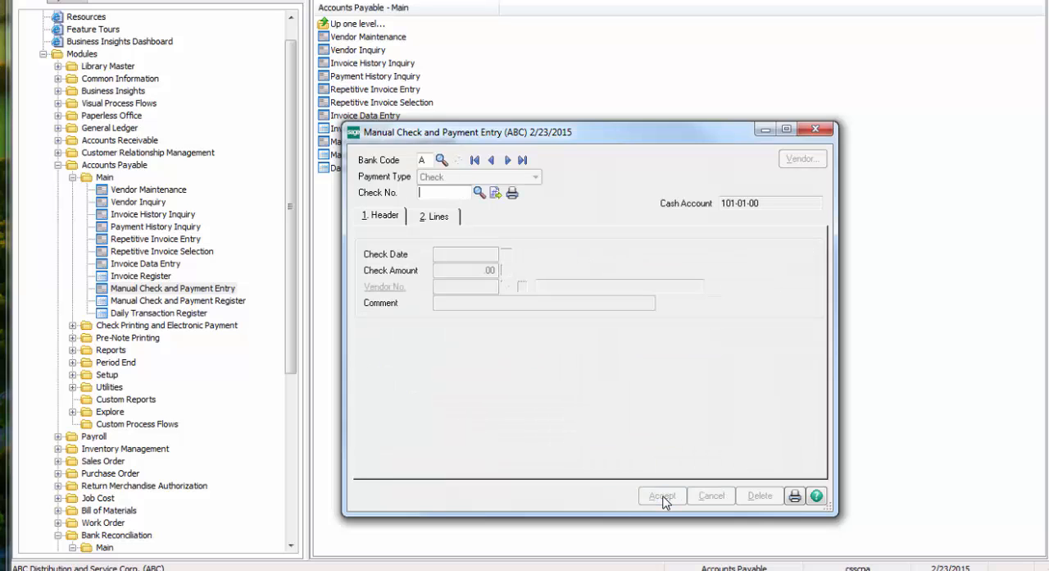
Preview the Manual Check and Payment Register with the 002805 reversal, maximized at 150% zoom
left_click(816, 129)
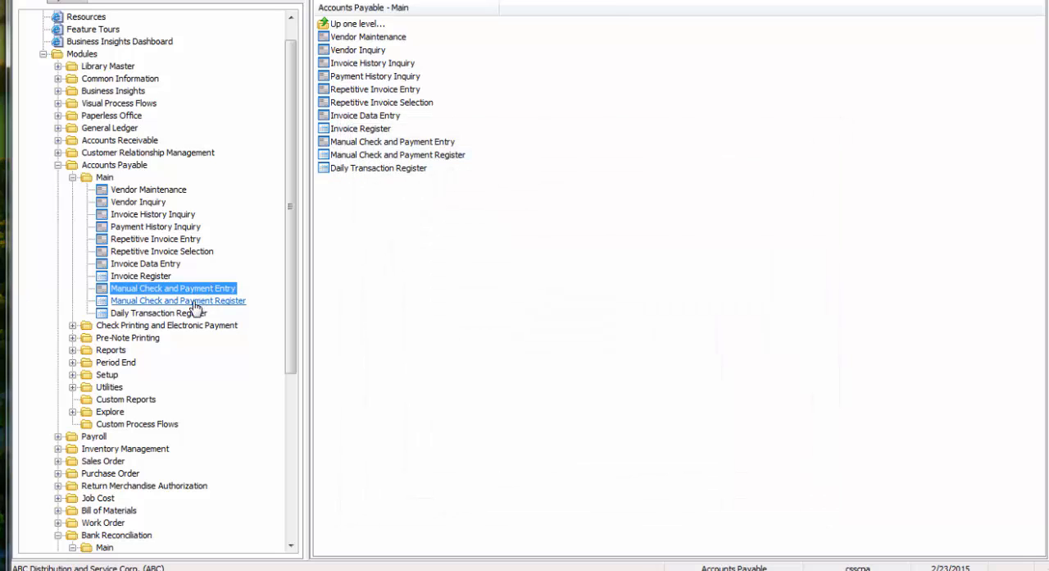
left_click(194, 301)
double_click(194, 302)
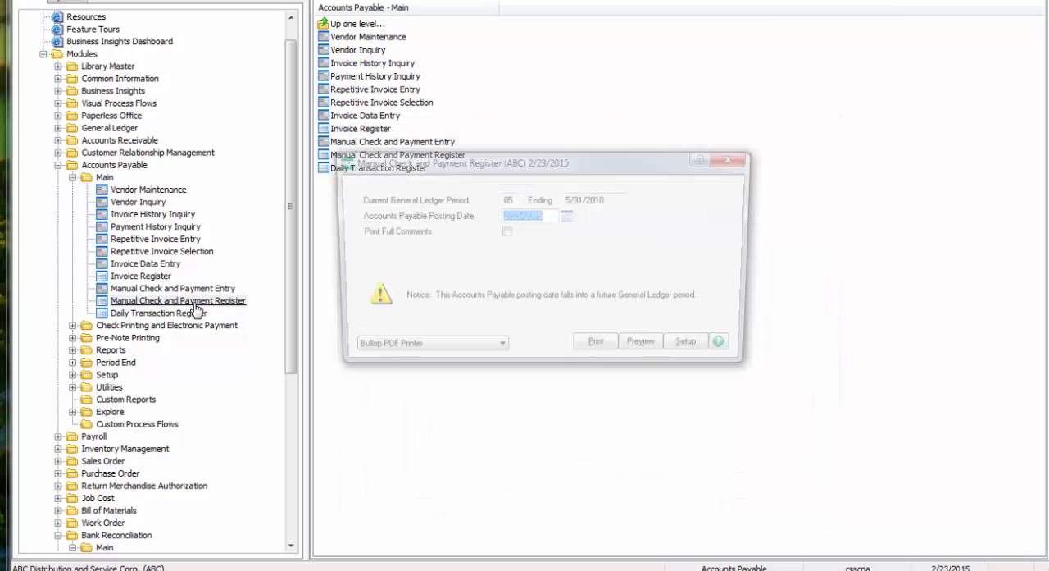
left_click(648, 349)
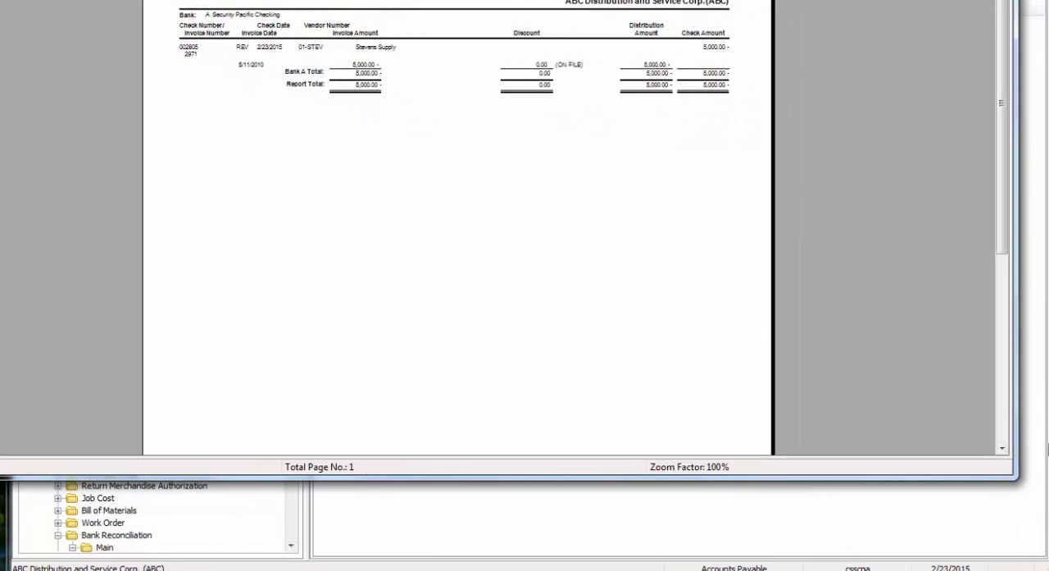
left_click_drag(1016, 476, 1048, 566)
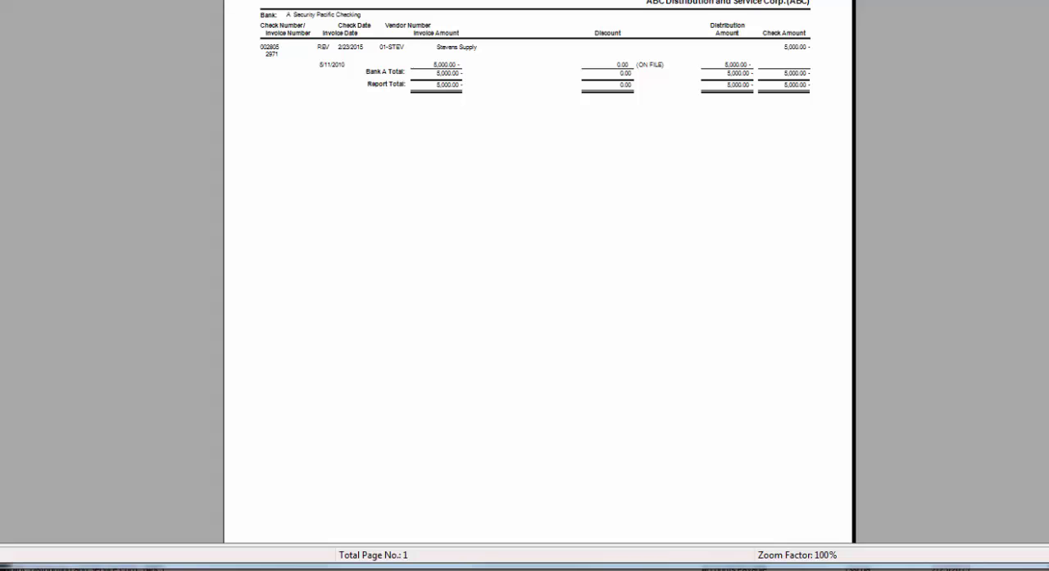
left_click(279, 4)
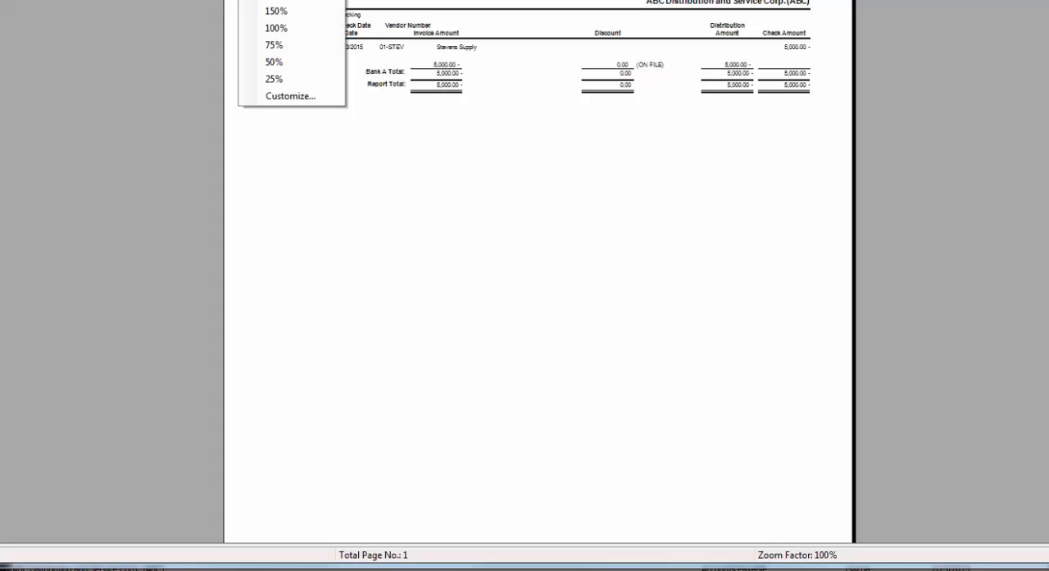
left_click(275, 13)
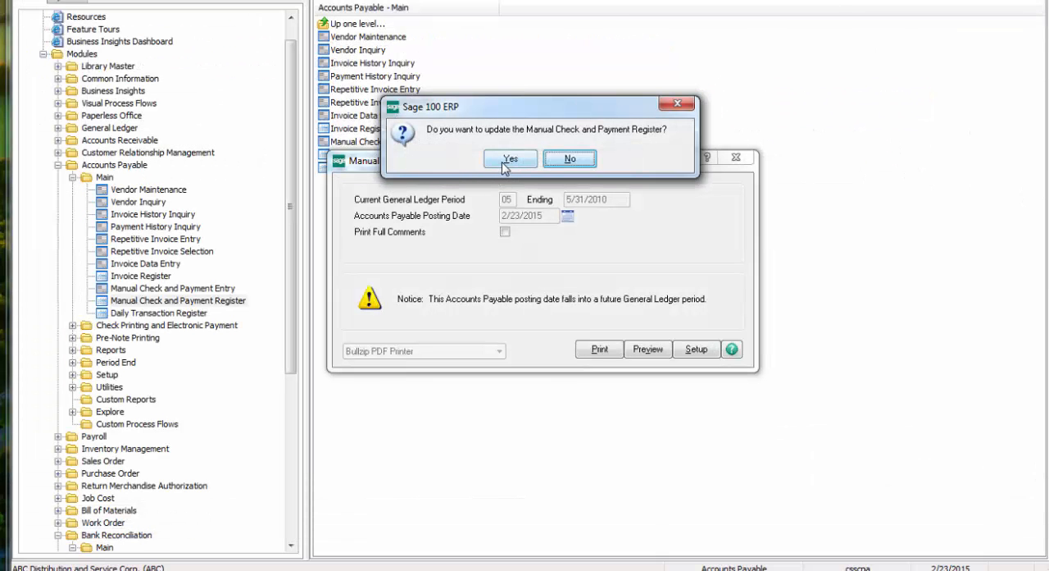
Update the Manual Check Register, then preview and update the Daily Transaction Register with journal MC-000014
left_click(510, 159)
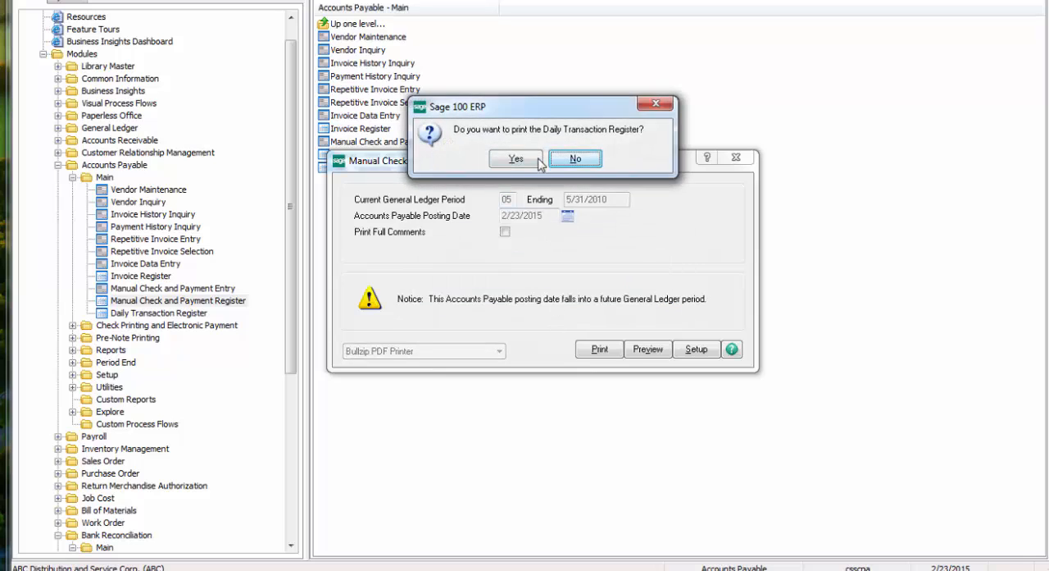
left_click(516, 159)
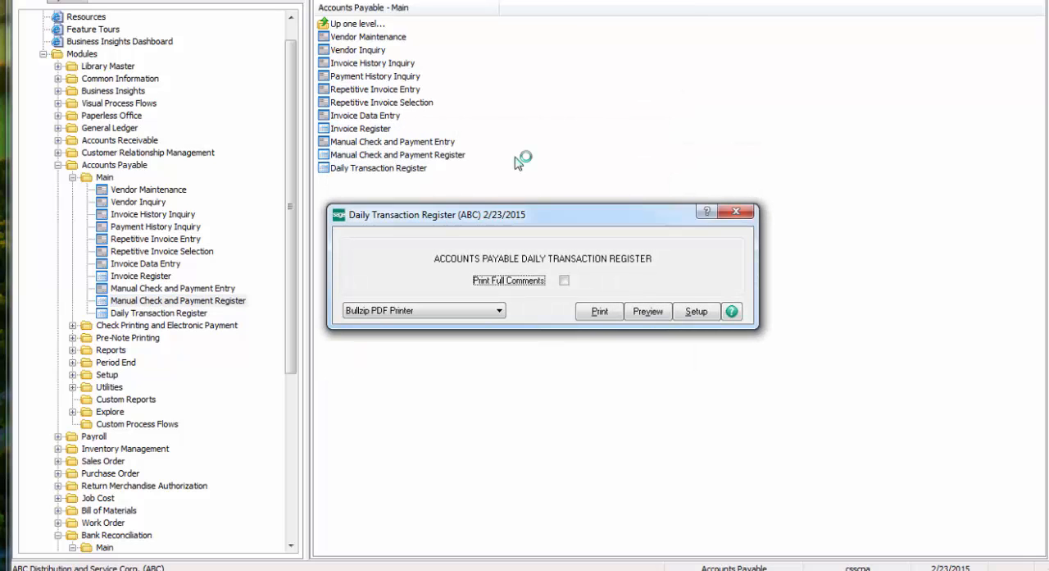
left_click(647, 311)
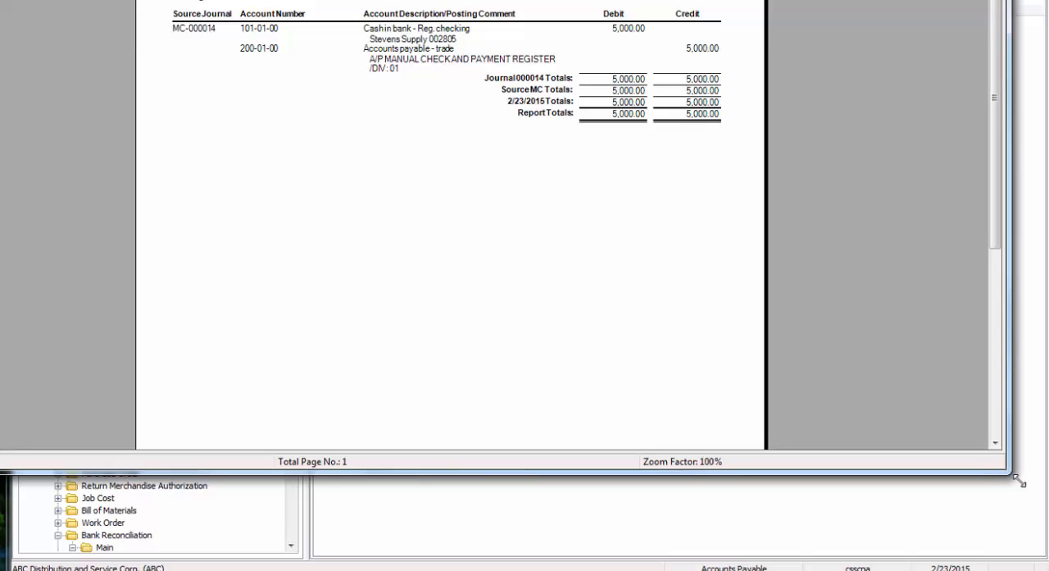
left_click_drag(1023, 482, 1048, 570)
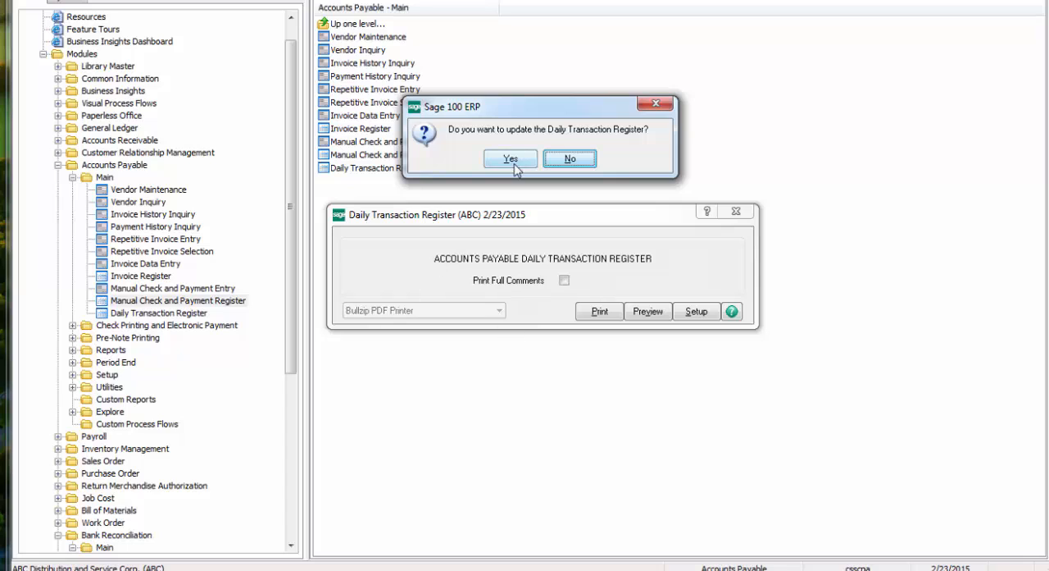
left_click(511, 159)
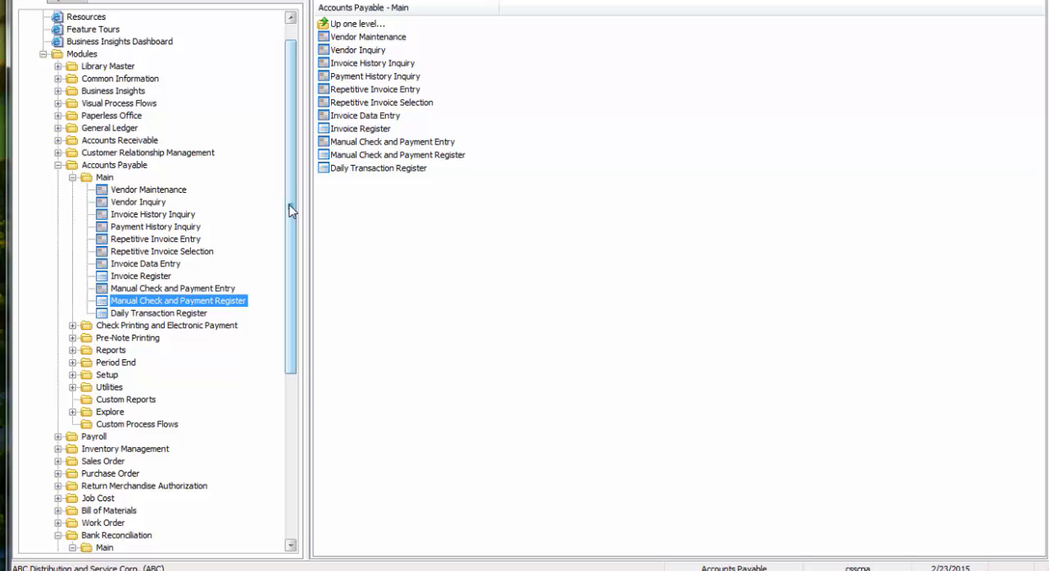
left_click_drag(291, 212, 291, 312)
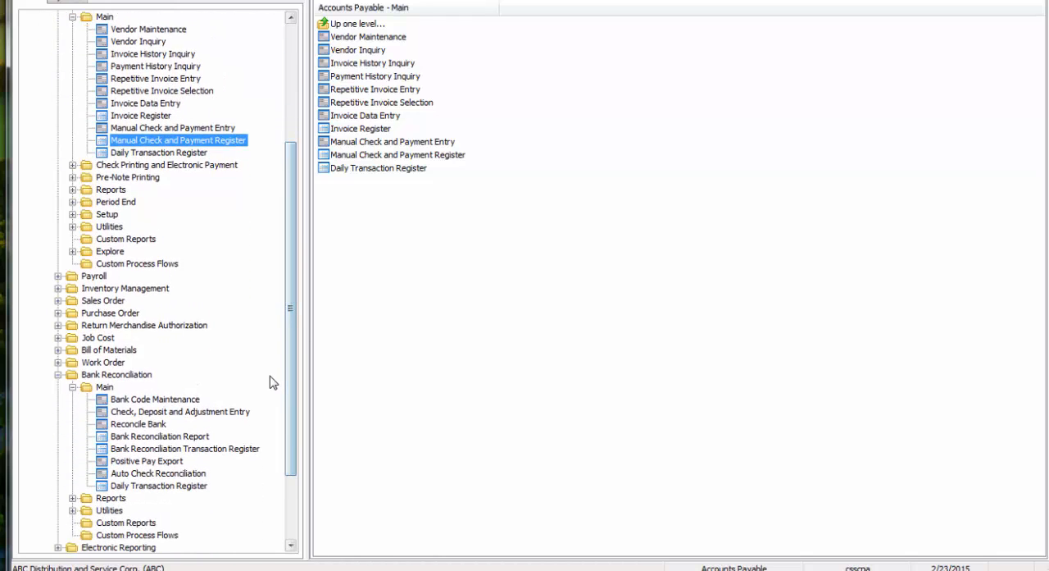
Launch Bank Reconciliation's Check, Deposit and Adjustment Entry task
left_click(211, 417)
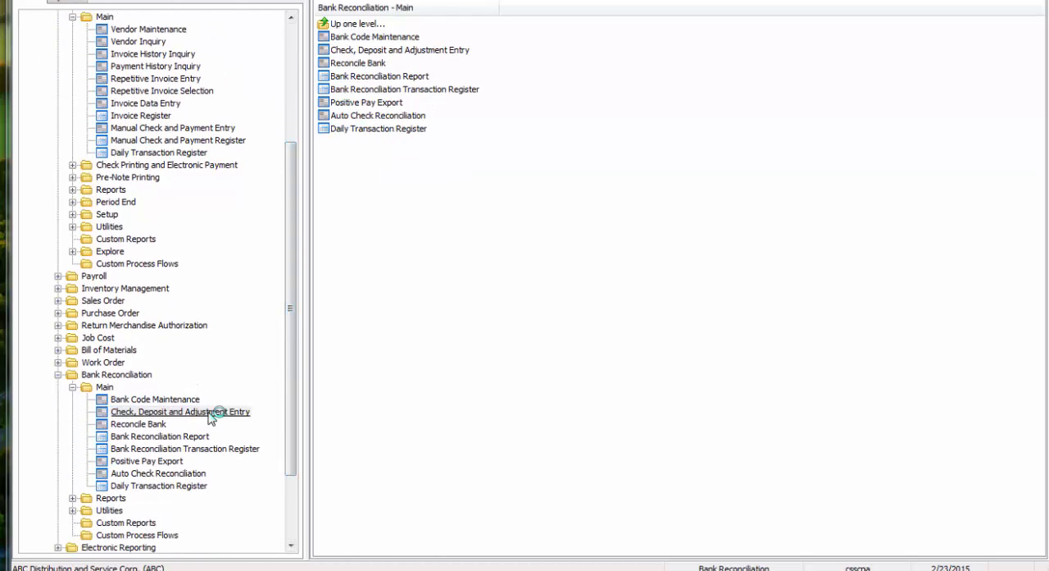
double_click(211, 416)
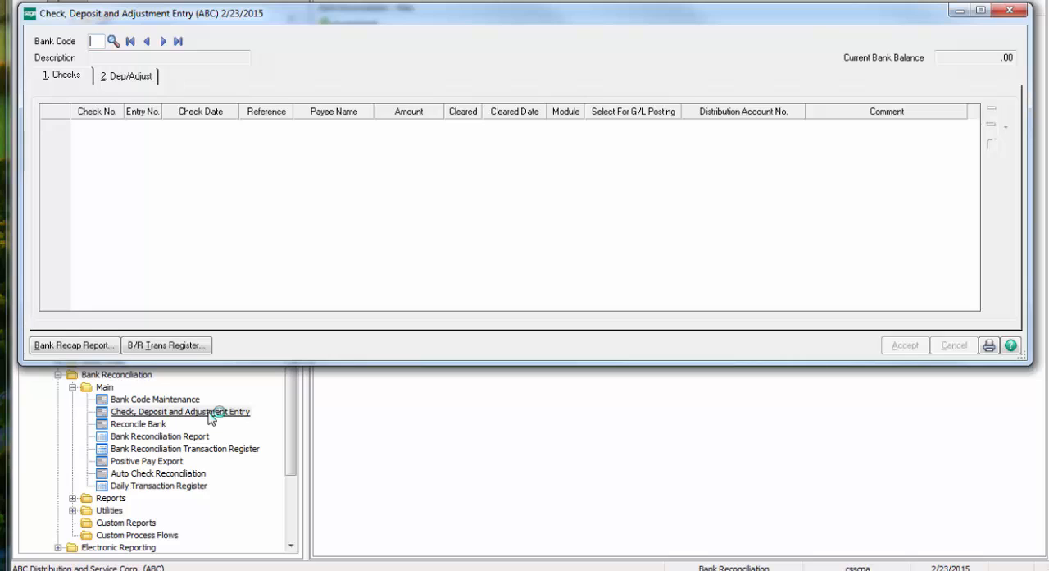
type("A")
Load bank A's checks, review 002800 at .00 and 002805's 5,000.00- reversal entry 000003, then close the window
key("Tab")
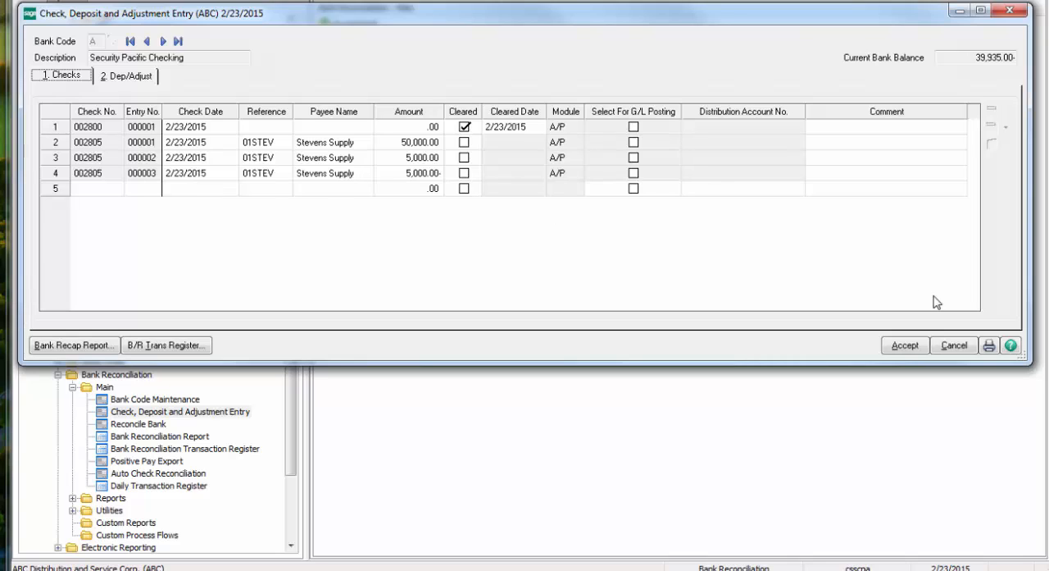
left_click(1013, 13)
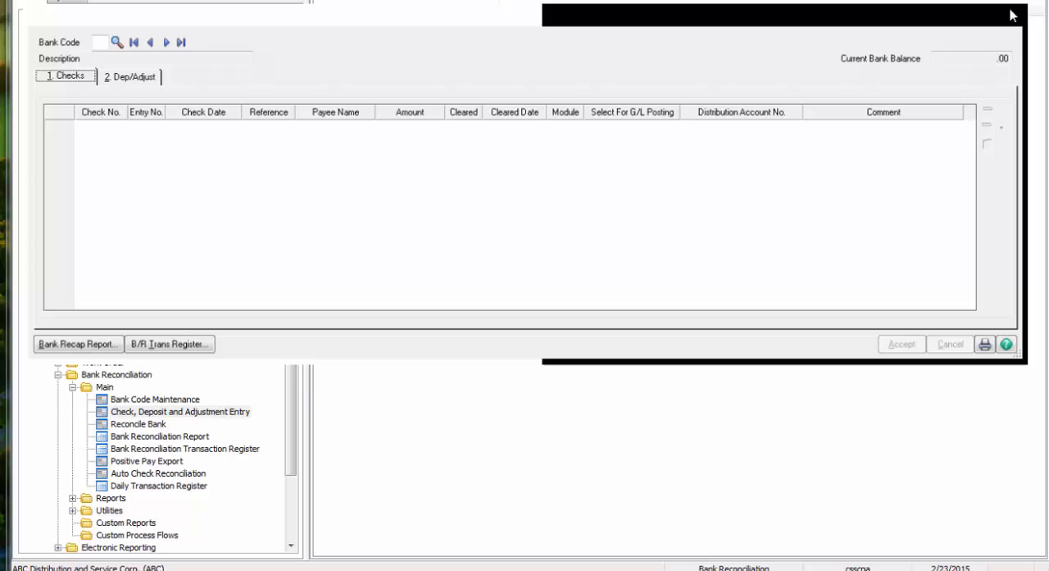